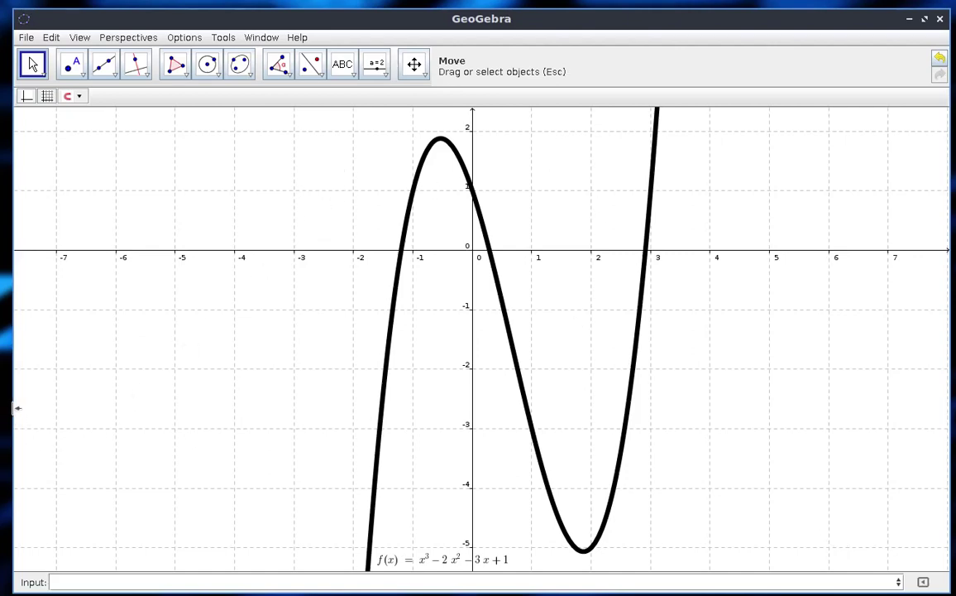
- Widen, enlarge and shift the GeoGebra window up-left so more of the cubic shows
{"action": "left_click_drag", "start_coordinate": [16, 407], "coordinate": [6, 407]}
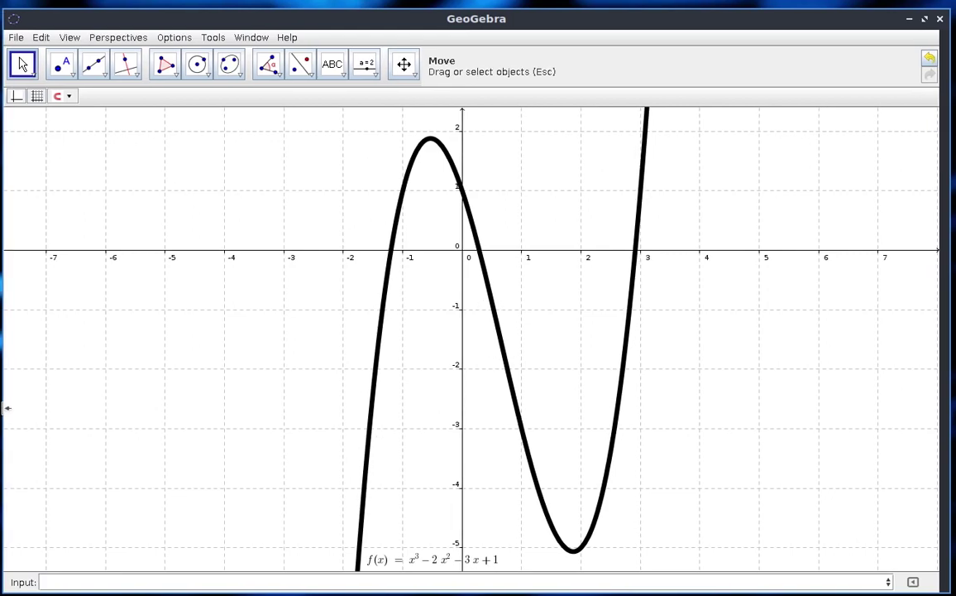
{"action": "left_click_drag", "start_coordinate": [117, 16], "coordinate": [115, 9]}
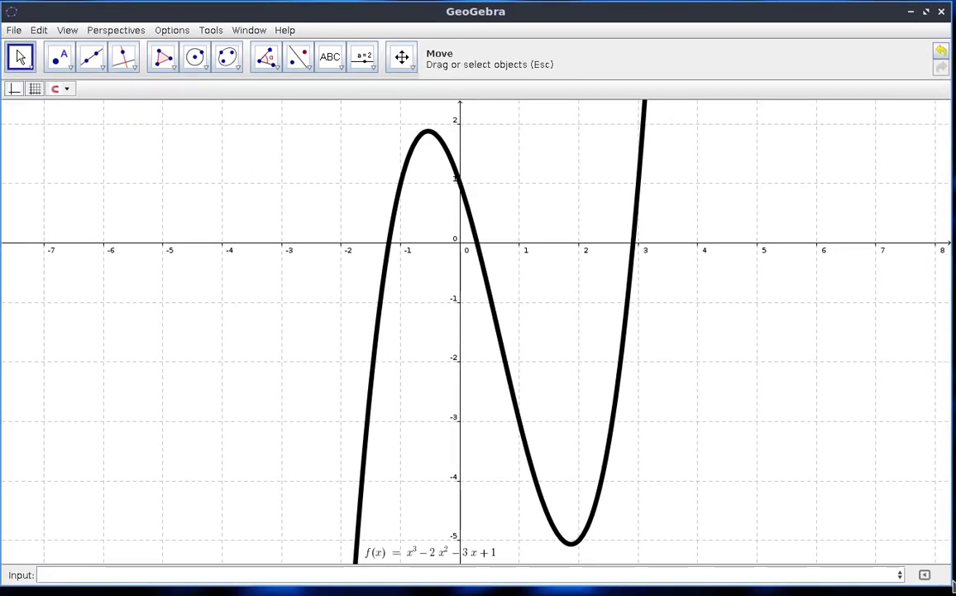
{"action": "left_click_drag", "start_coordinate": [944, 586], "coordinate": [951, 594]}
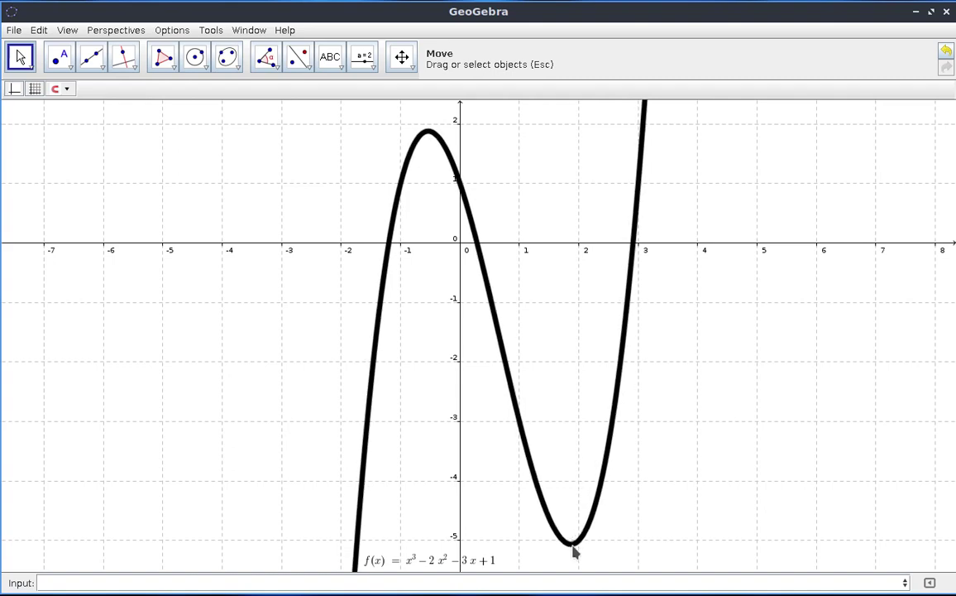
{"action": "left_click", "coordinate": [125, 63]}
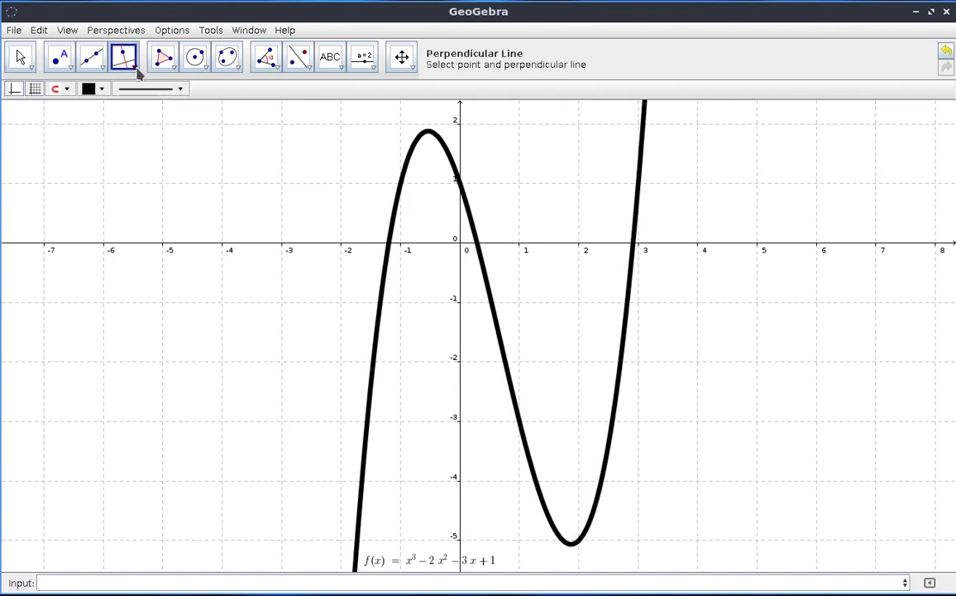
- Use the Tangents tool to place point A near (−2.6, −1.1) and draw its tangent to f
{"action": "left_click", "coordinate": [133, 68]}
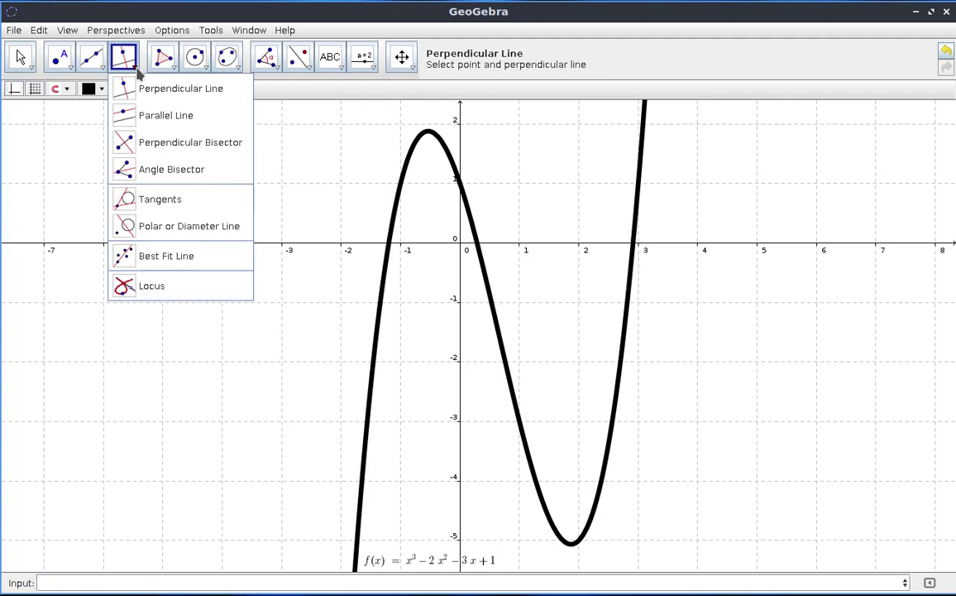
{"action": "left_click", "coordinate": [160, 200]}
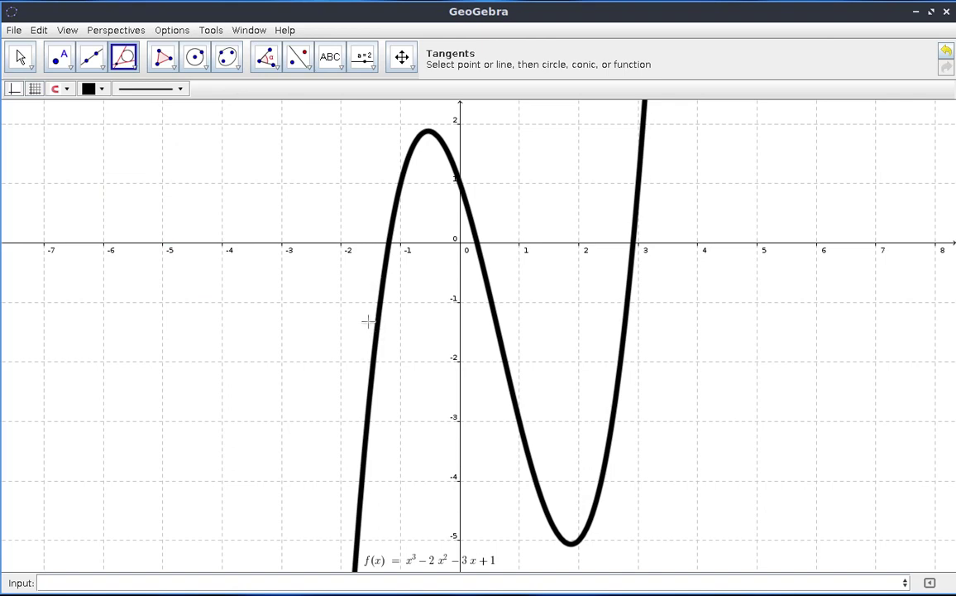
{"action": "left_click", "coordinate": [310, 310]}
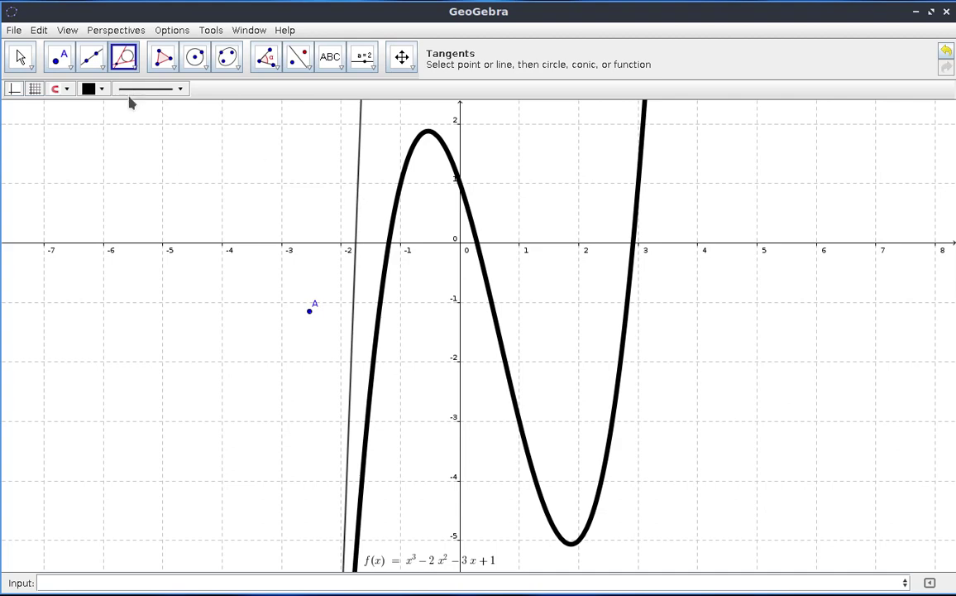
{"action": "left_click", "coordinate": [20, 51]}
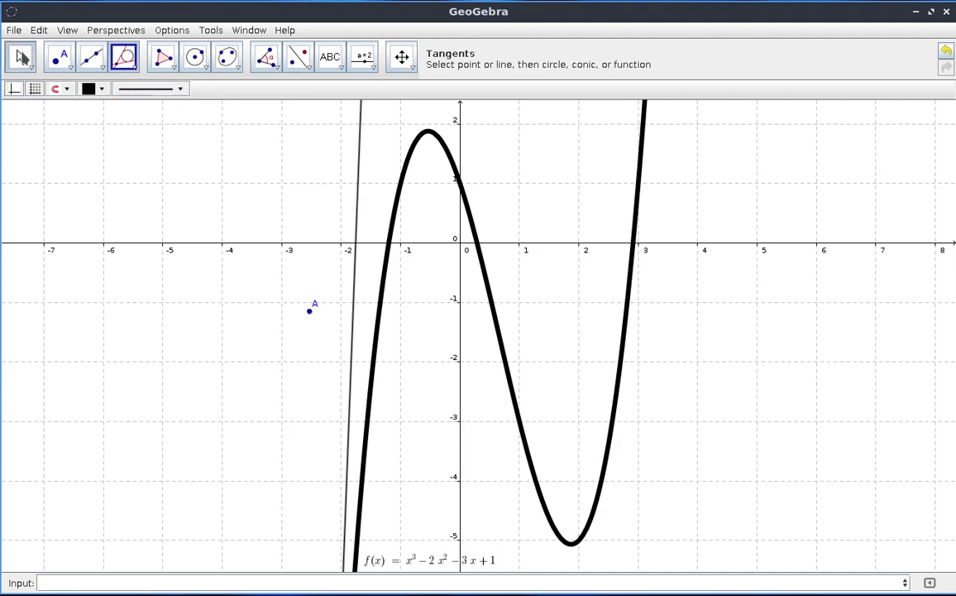
- Color tangent line a blue (0, 102, 255) and set its line thickness to the maximum 13
{"action": "double_click", "coordinate": [356, 265]}
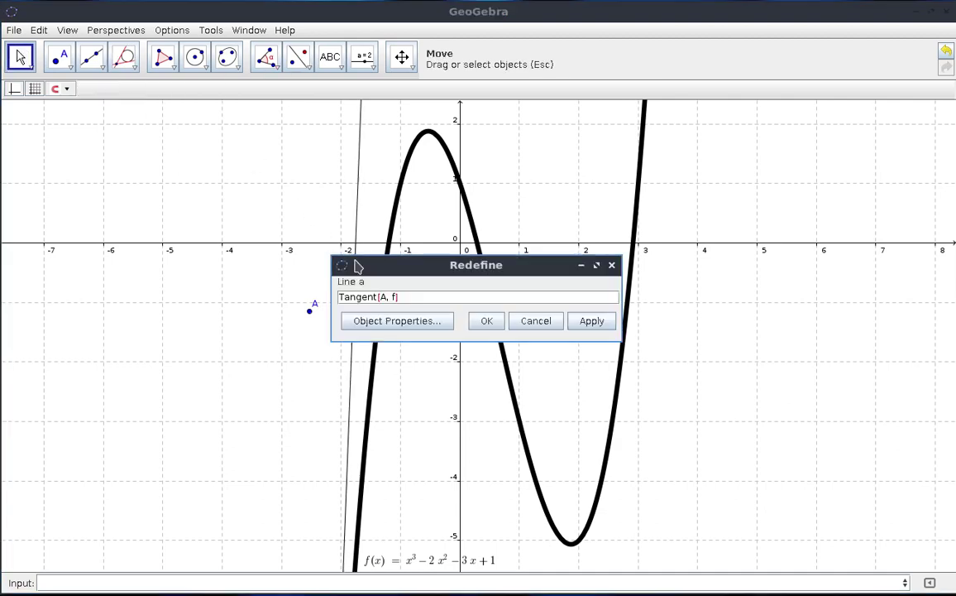
{"action": "left_click", "coordinate": [396, 324]}
{"action": "left_click", "coordinate": [436, 183]}
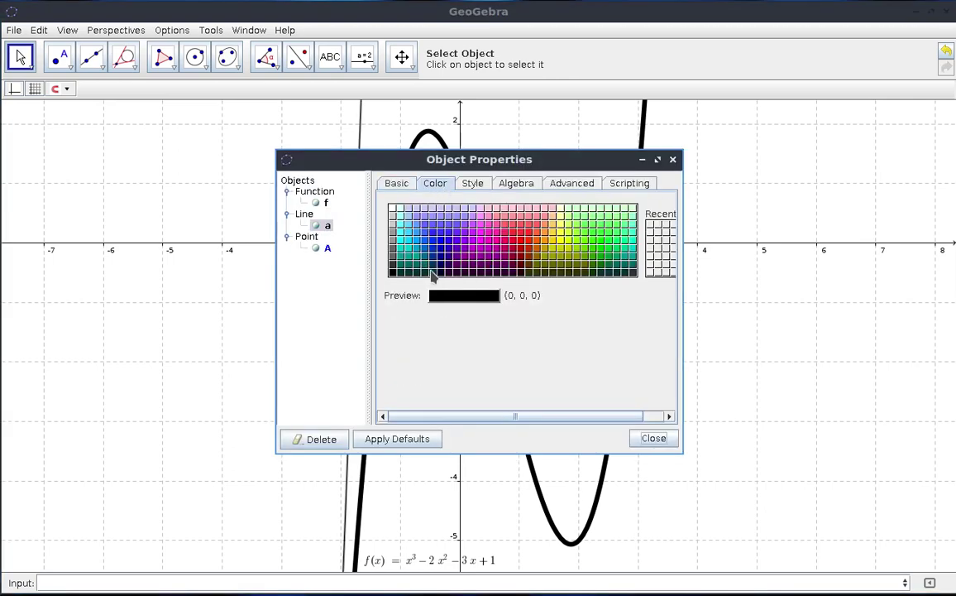
{"action": "left_click", "coordinate": [423, 242]}
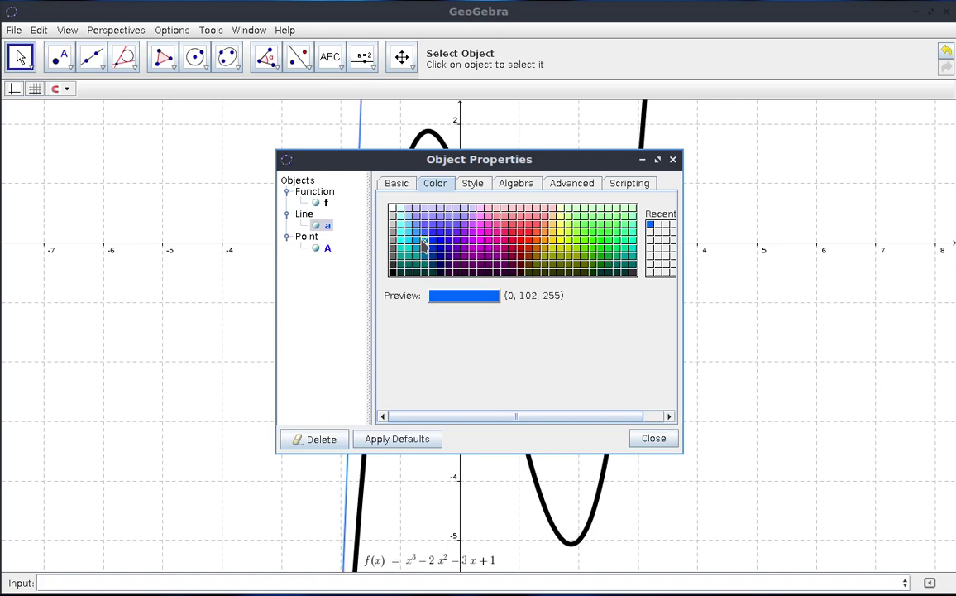
{"action": "left_click", "coordinate": [473, 184]}
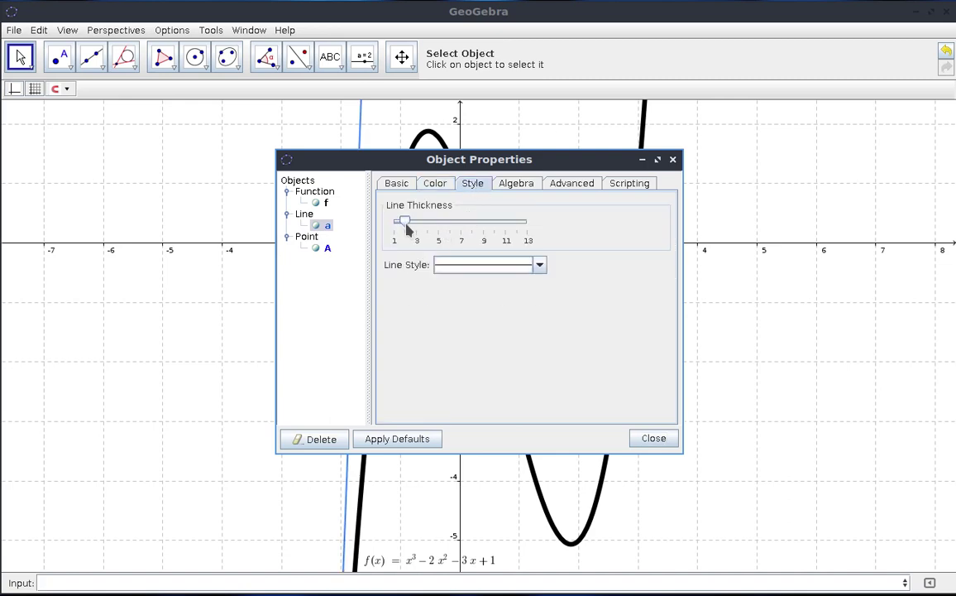
{"action": "left_click_drag", "start_coordinate": [403, 223], "coordinate": [568, 228]}
{"action": "left_click", "coordinate": [650, 437]}
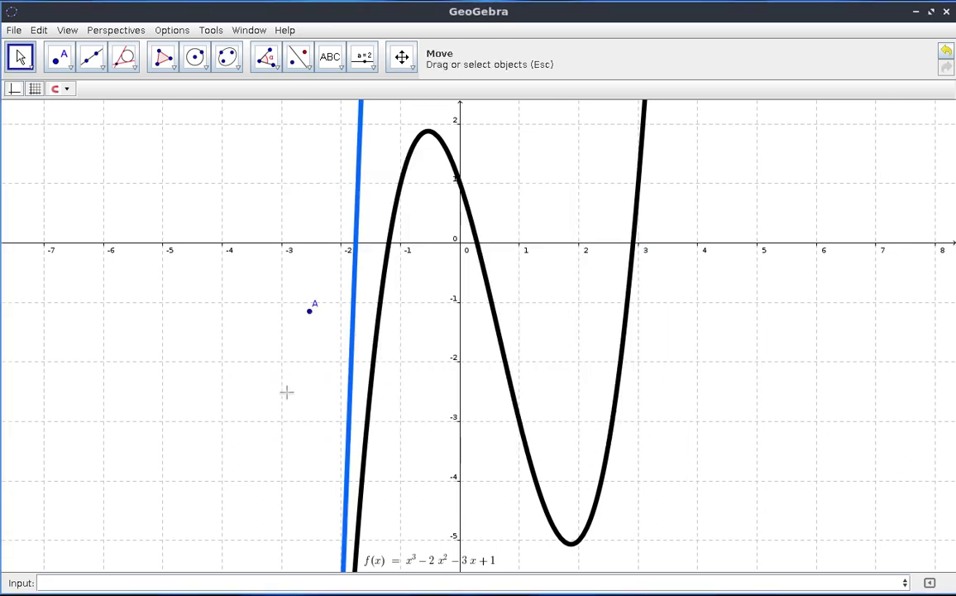
- Drag point A up and fine-tune it to about (−0.3, 0.1), steepening the tangent near the peak
{"action": "left_click_drag", "start_coordinate": [310, 312], "coordinate": [430, 205]}
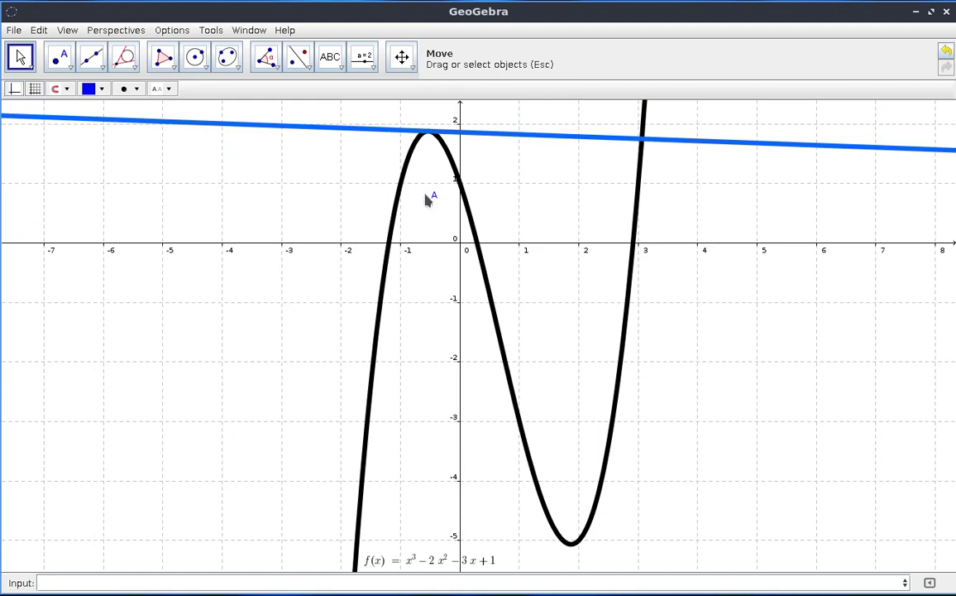
{"action": "left_click_drag", "start_coordinate": [429, 206], "coordinate": [430, 202]}
{"action": "mouse_move", "coordinate": [428, 203]}
{"action": "left_mouse_down"}
{"action": "mouse_move", "coordinate": [420, 204]}
{"action": "mouse_move", "coordinate": [430, 203]}
{"action": "left_mouse_up"}
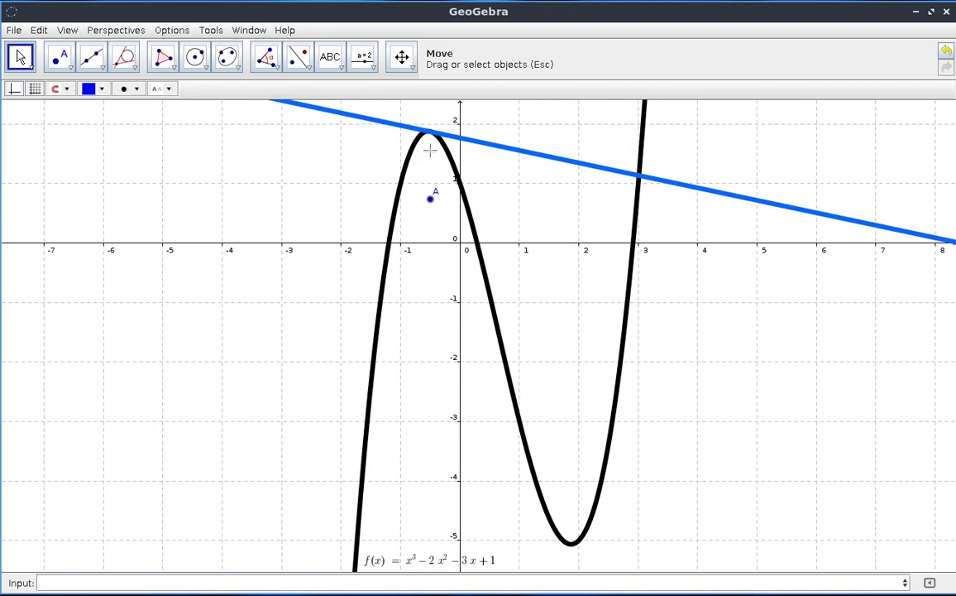
{"action": "left_click_drag", "start_coordinate": [430, 203], "coordinate": [432, 196]}
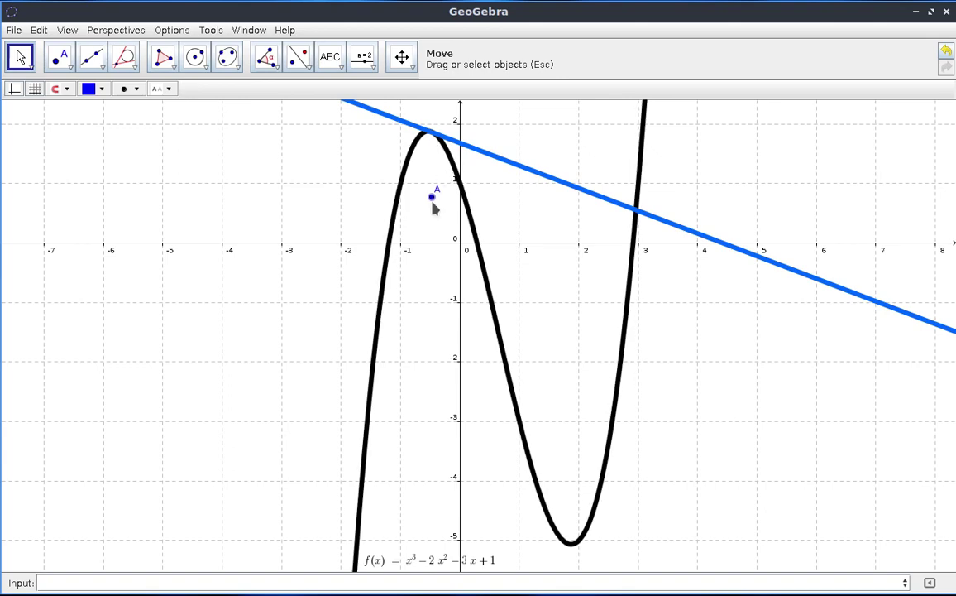
{"action": "left_click_drag", "start_coordinate": [432, 202], "coordinate": [445, 240]}
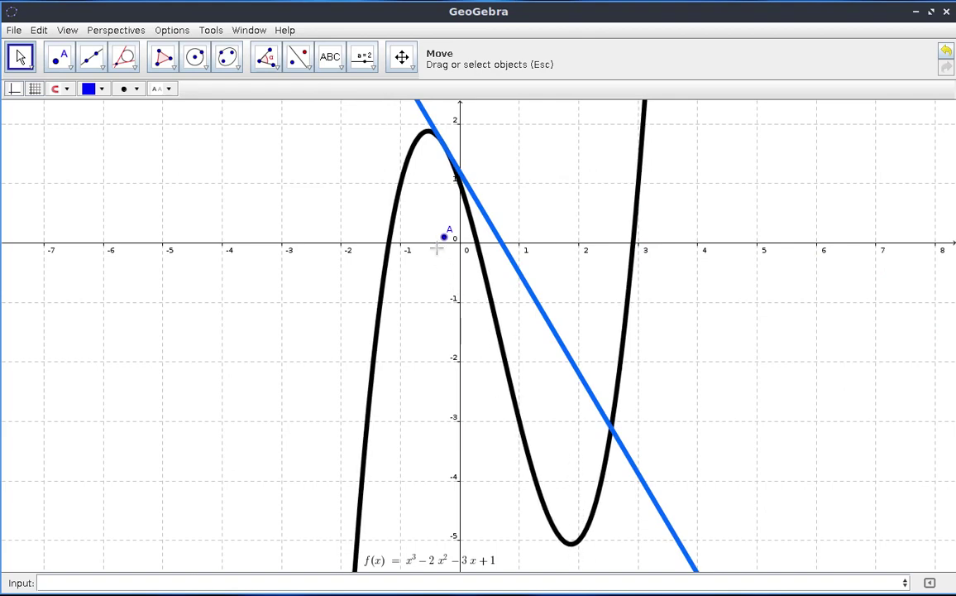
- Slide point A right past the local minimum, adjusting back and forth to end near (2, −0.4)
{"action": "left_click_drag", "start_coordinate": [444, 239], "coordinate": [568, 263]}
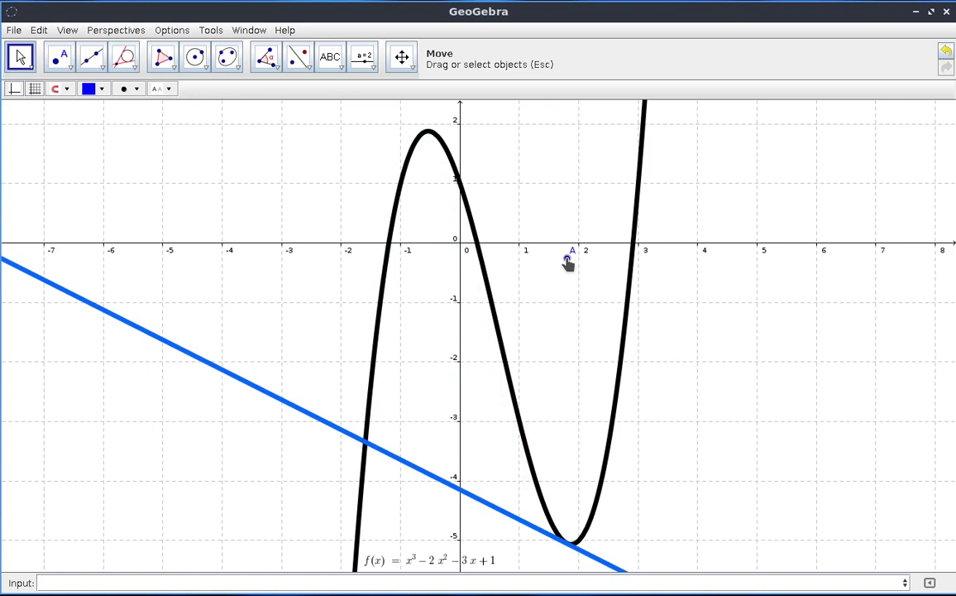
{"action": "left_click_drag", "start_coordinate": [567, 263], "coordinate": [571, 263]}
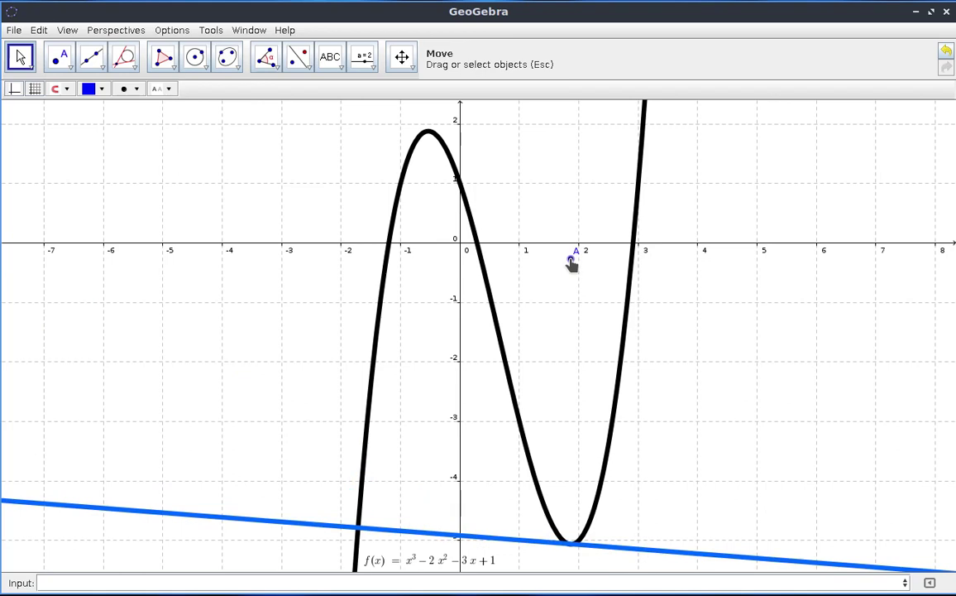
{"action": "left_click_drag", "start_coordinate": [571, 263], "coordinate": [572, 263]}
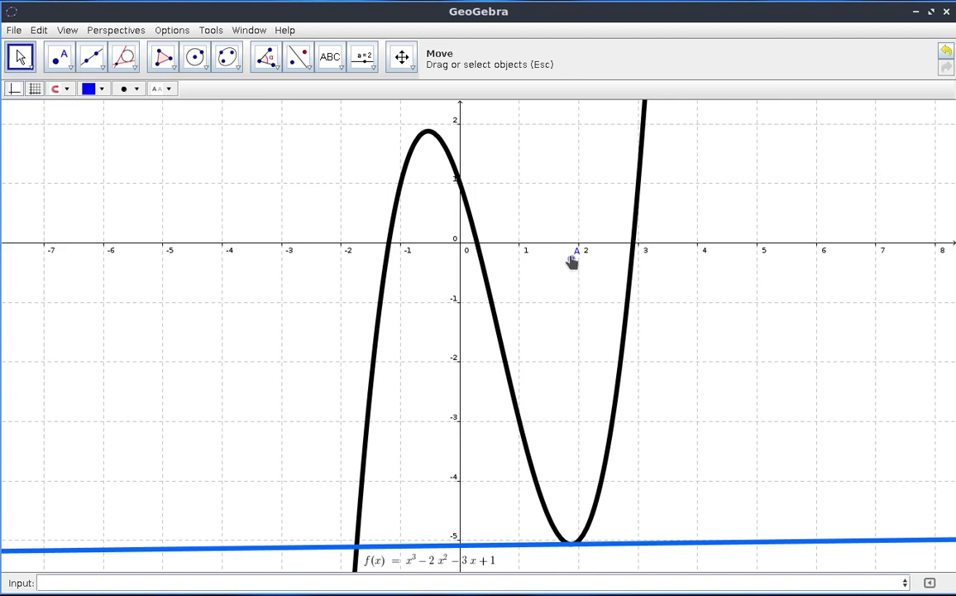
{"action": "left_click_drag", "start_coordinate": [572, 261], "coordinate": [585, 258]}
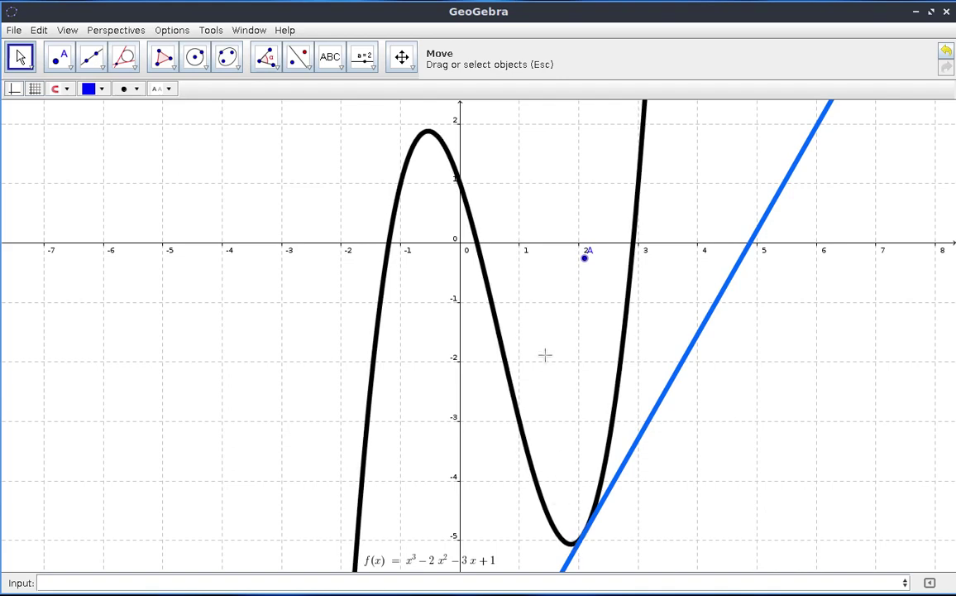
{"action": "left_click_drag", "start_coordinate": [582, 261], "coordinate": [557, 261]}
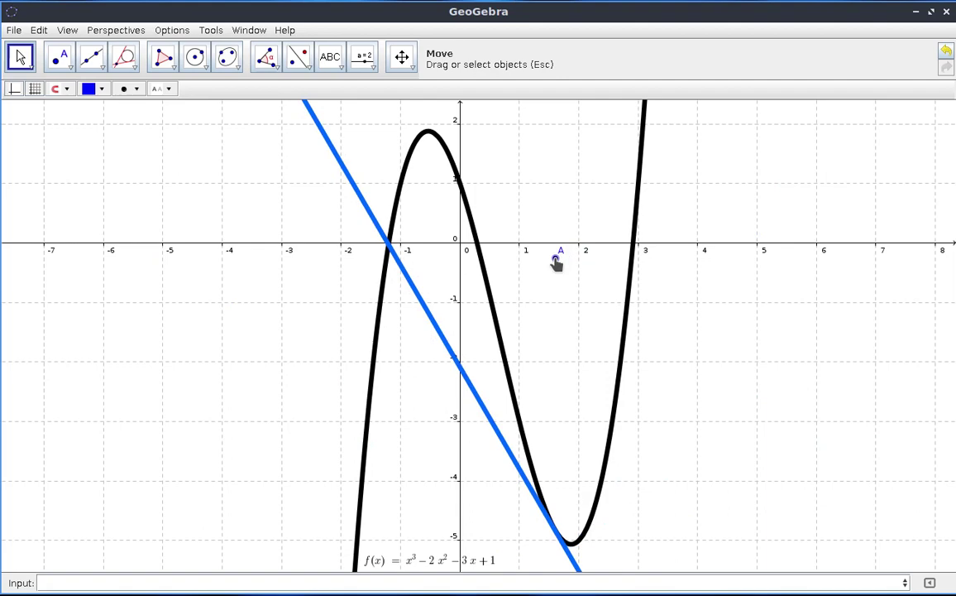
{"action": "left_click_drag", "start_coordinate": [556, 262], "coordinate": [560, 263]}
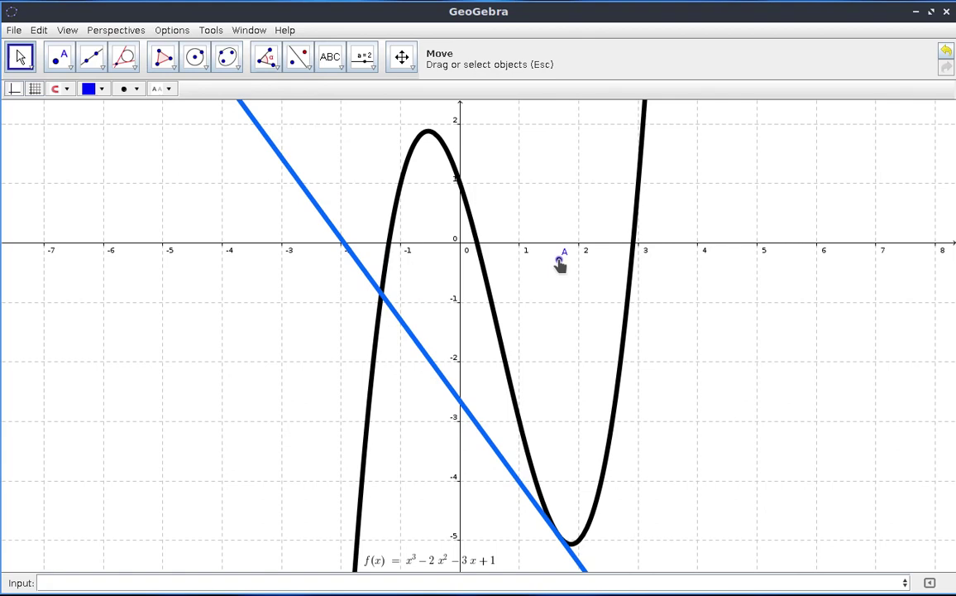
{"action": "left_click_drag", "start_coordinate": [560, 263], "coordinate": [561, 263]}
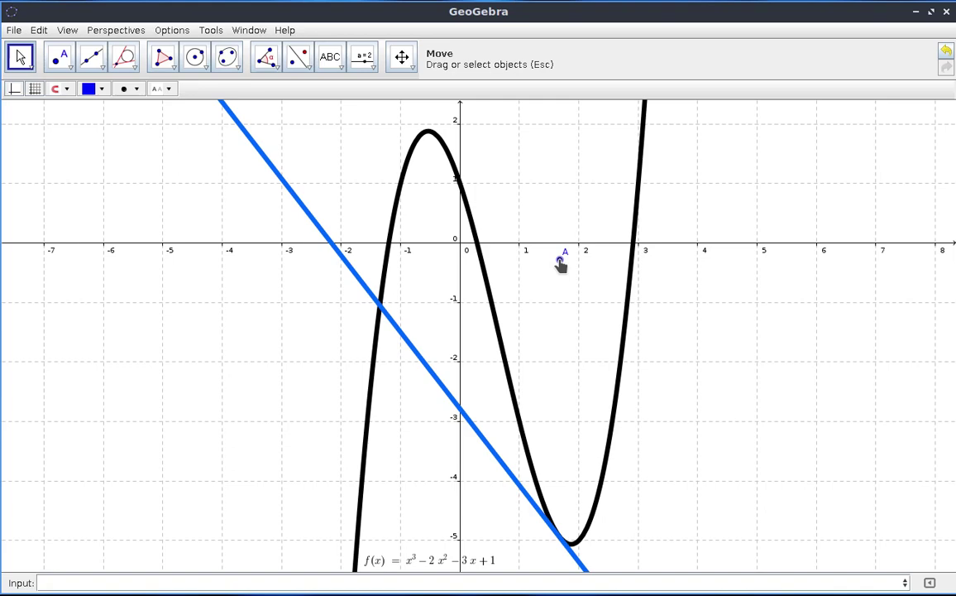
{"action": "left_click_drag", "start_coordinate": [560, 263], "coordinate": [584, 273]}
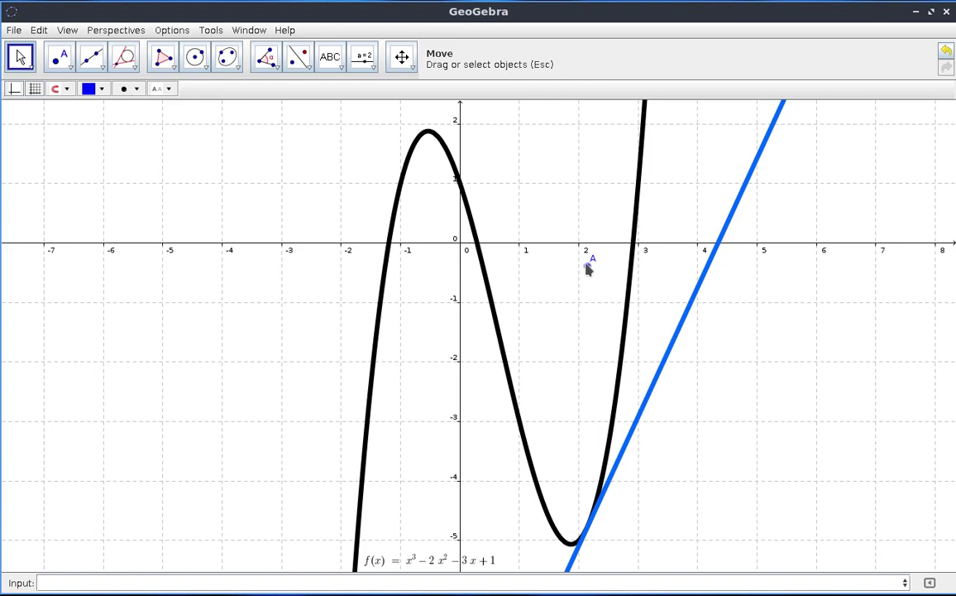
- Drag point A left toward x = 0.6, then right to about (1.5, −0.6)
{"action": "left_click_drag", "start_coordinate": [587, 269], "coordinate": [441, 239]}
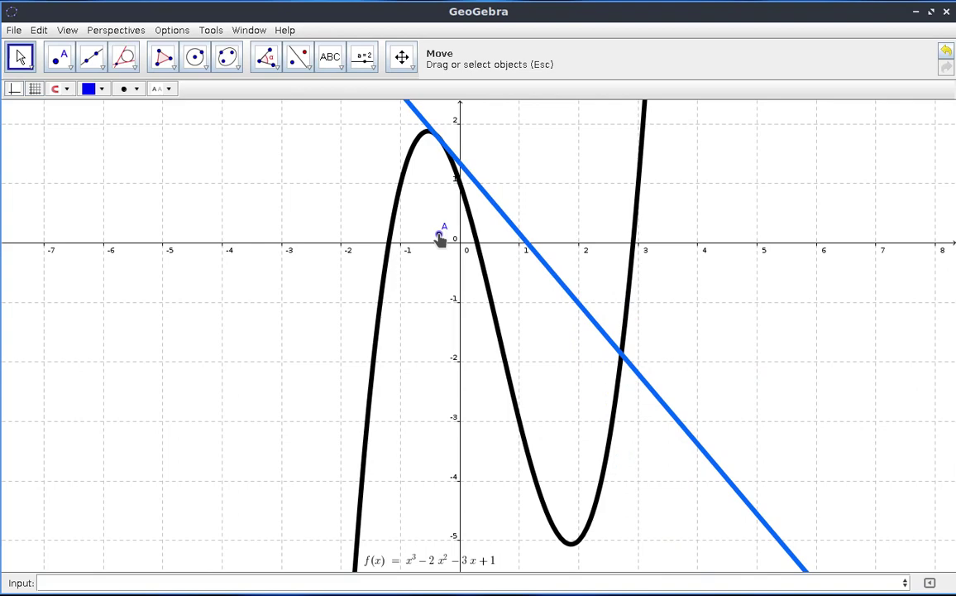
{"action": "left_click_drag", "start_coordinate": [440, 239], "coordinate": [557, 283]}
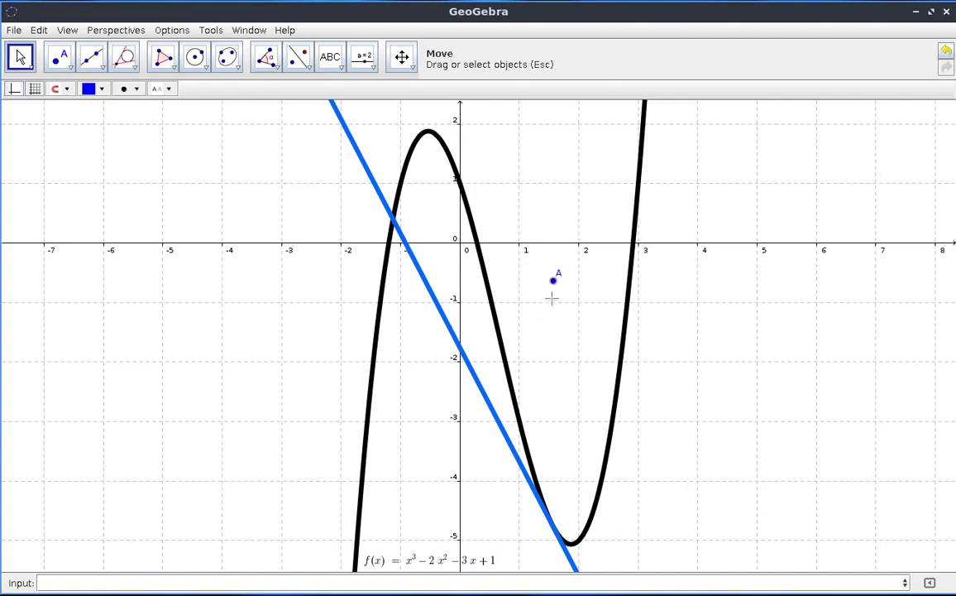
- Adjust point A back and forth to rest near (1.7, −1), tangent sloping moderately down
{"action": "left_click_drag", "start_coordinate": [556, 284], "coordinate": [578, 298]}
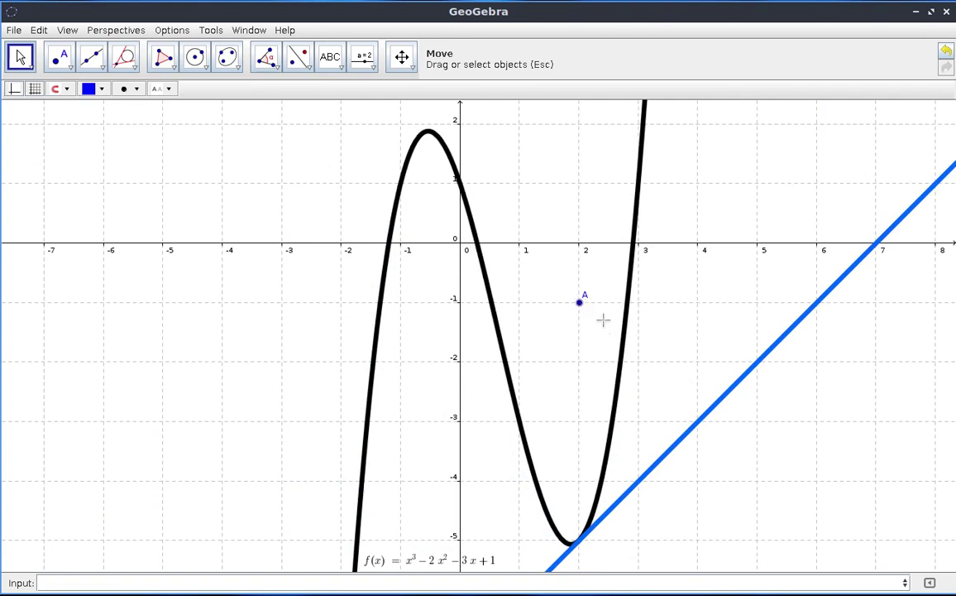
{"action": "left_click_drag", "start_coordinate": [575, 309], "coordinate": [566, 306]}
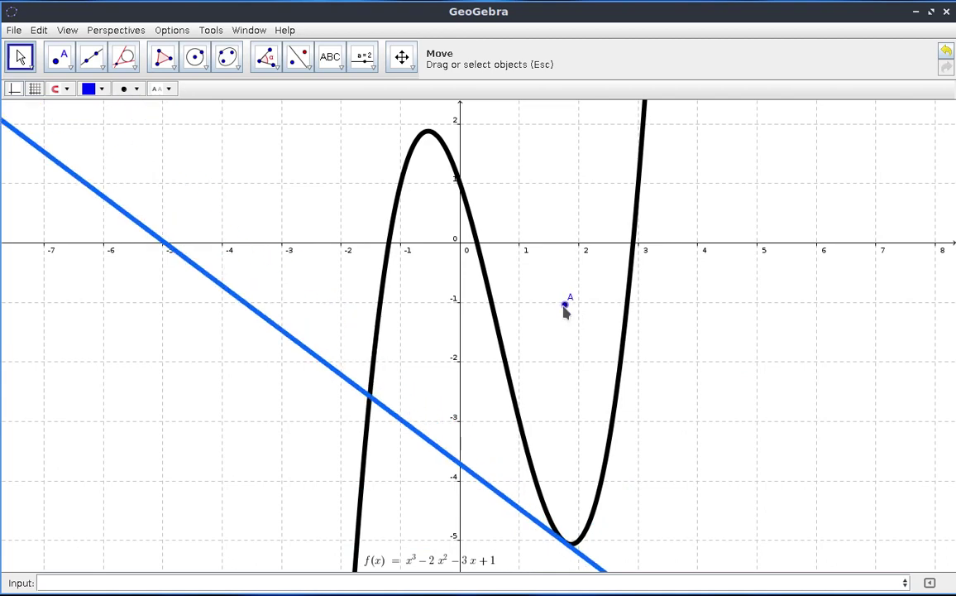
{"action": "mouse_move", "coordinate": [565, 309]}
{"action": "left_mouse_down"}
{"action": "mouse_move", "coordinate": [552, 305]}
{"action": "mouse_move", "coordinate": [564, 307]}
{"action": "left_mouse_up"}
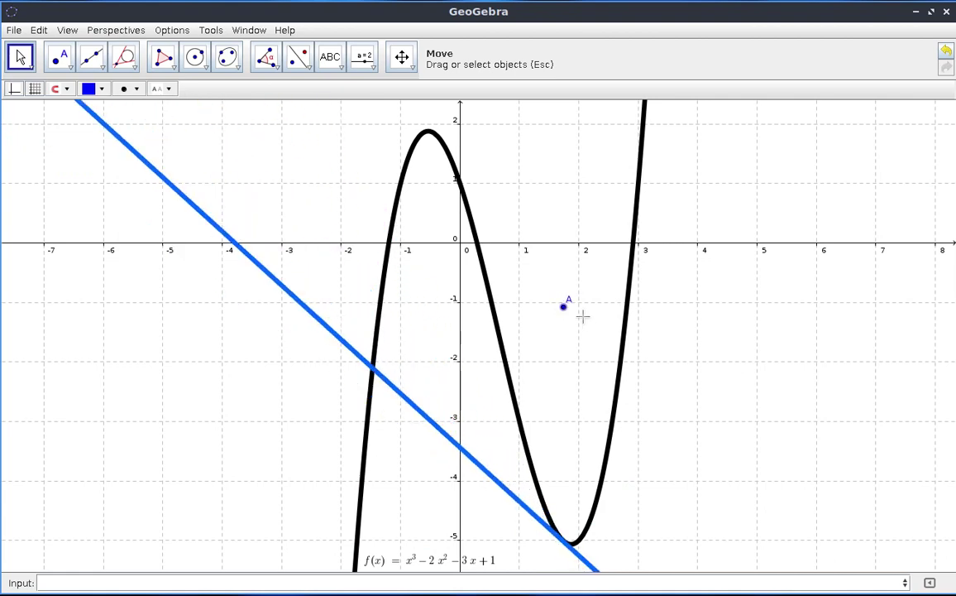